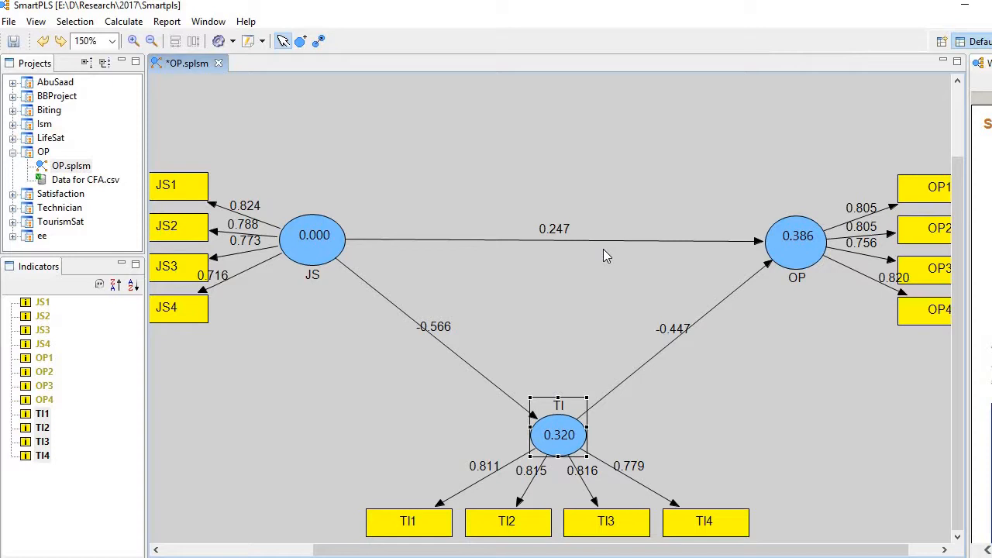
Run Bootstrapping on the mediation model of JS, TI and OP with 250 cases and 250 samples.
{"action": "left_click", "coordinate": [124, 21]}
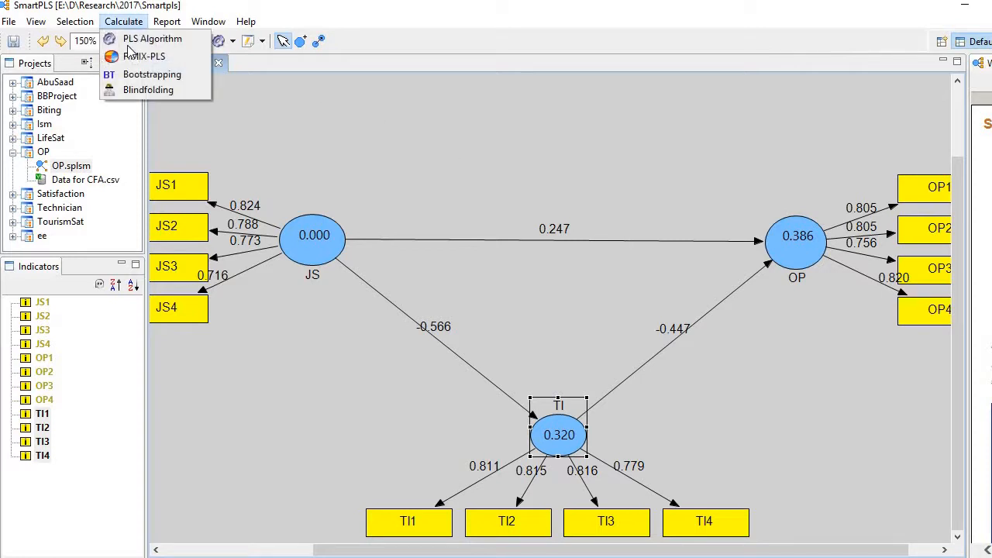
{"action": "left_click", "coordinate": [137, 74]}
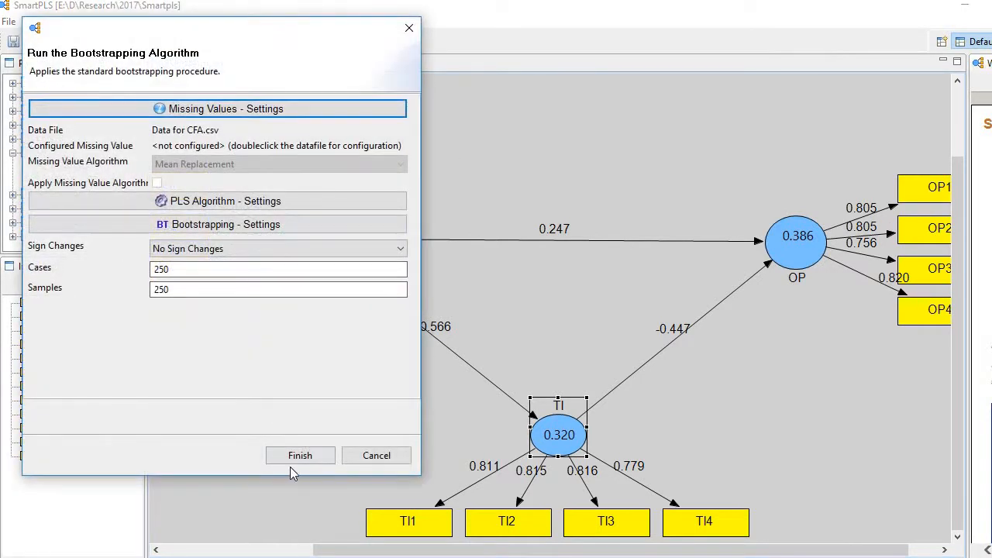
{"action": "left_click", "coordinate": [299, 456]}
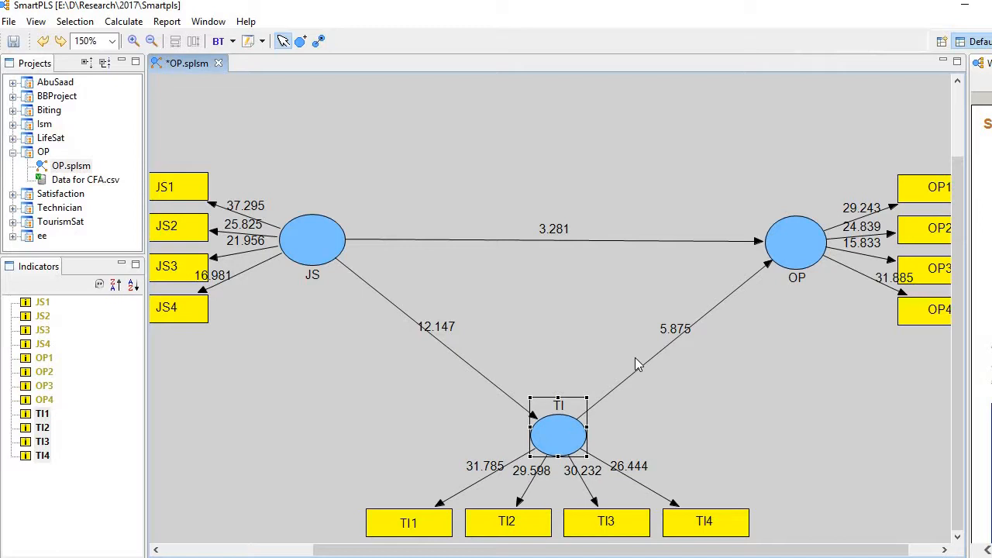
Delete the TI mediator construct and run the PLS Algorithm on the direct JS-to-OP model with the existing settings.
{"action": "right_click", "coordinate": [569, 431]}
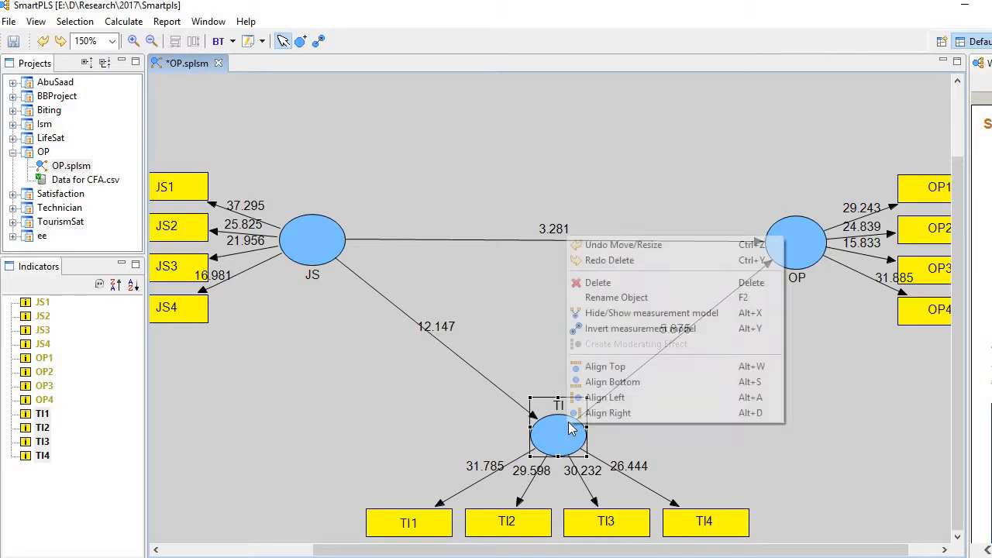
{"action": "left_click", "coordinate": [658, 281]}
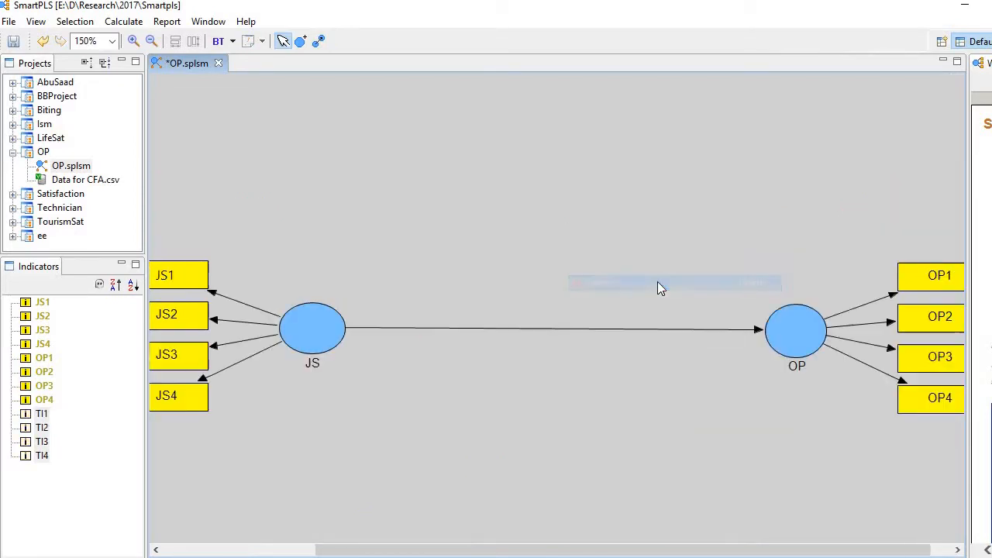
{"action": "left_click", "coordinate": [136, 24]}
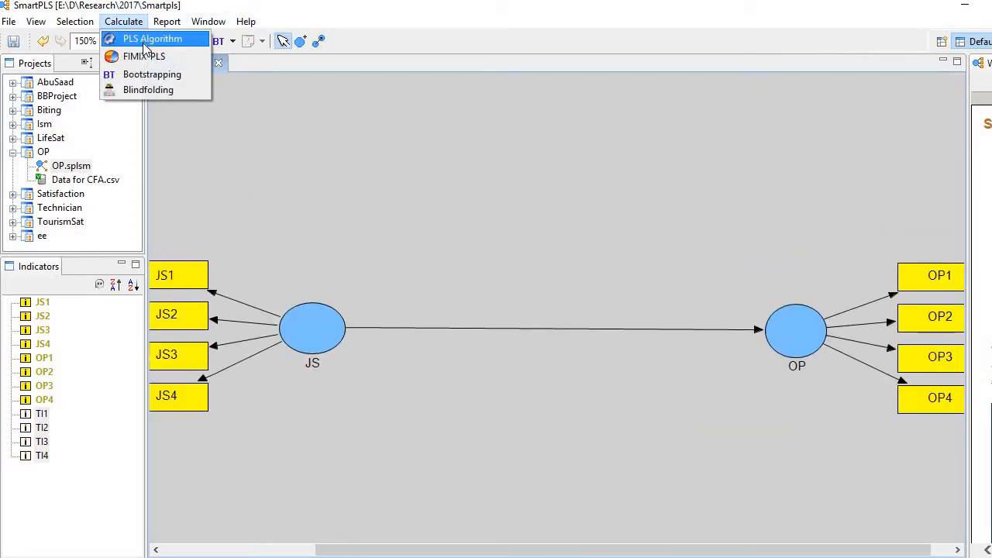
{"action": "left_click", "coordinate": [148, 40]}
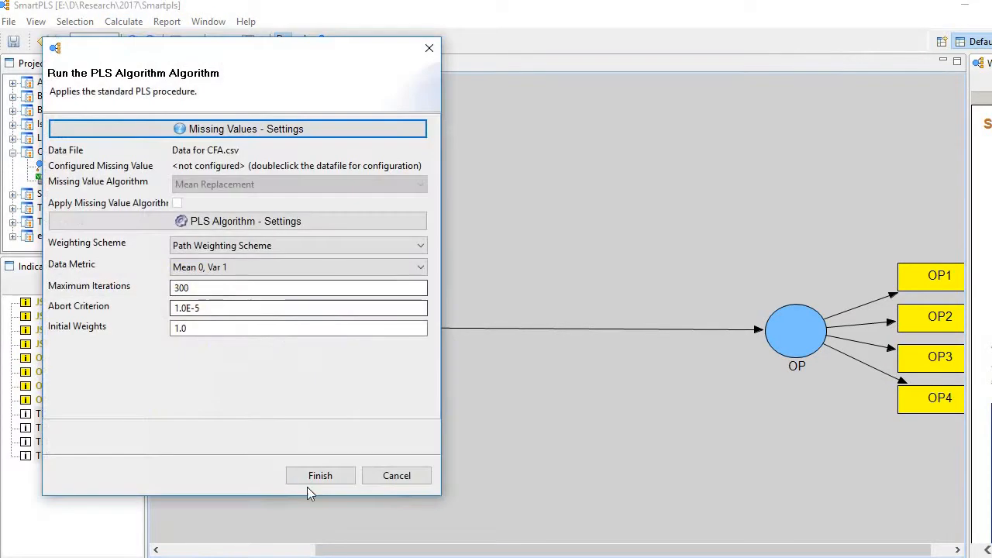
{"action": "left_click", "coordinate": [322, 476]}
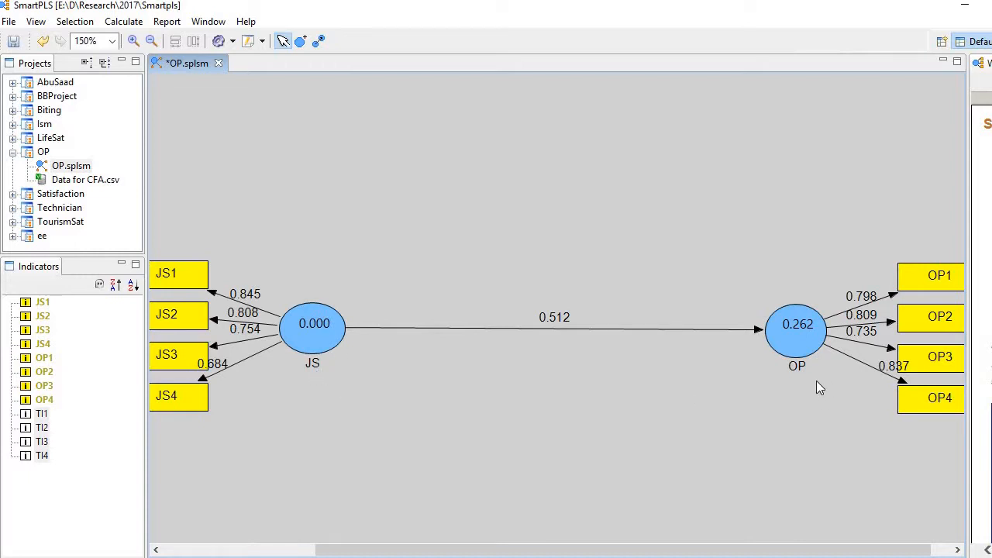
Run Bootstrapping on the direct JS-to-OP model with 250 cases and 250 samples.
{"action": "left_click", "coordinate": [124, 22]}
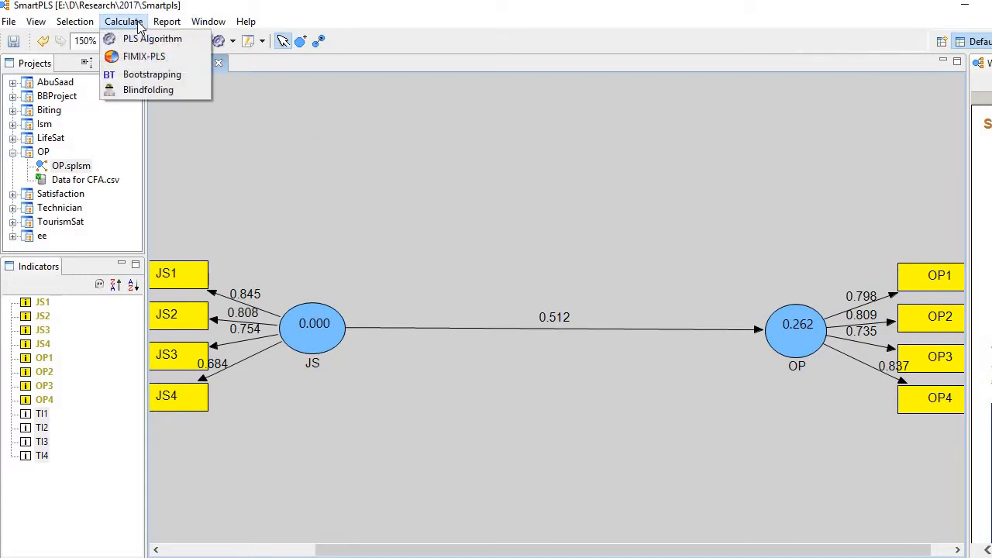
{"action": "left_click", "coordinate": [146, 76]}
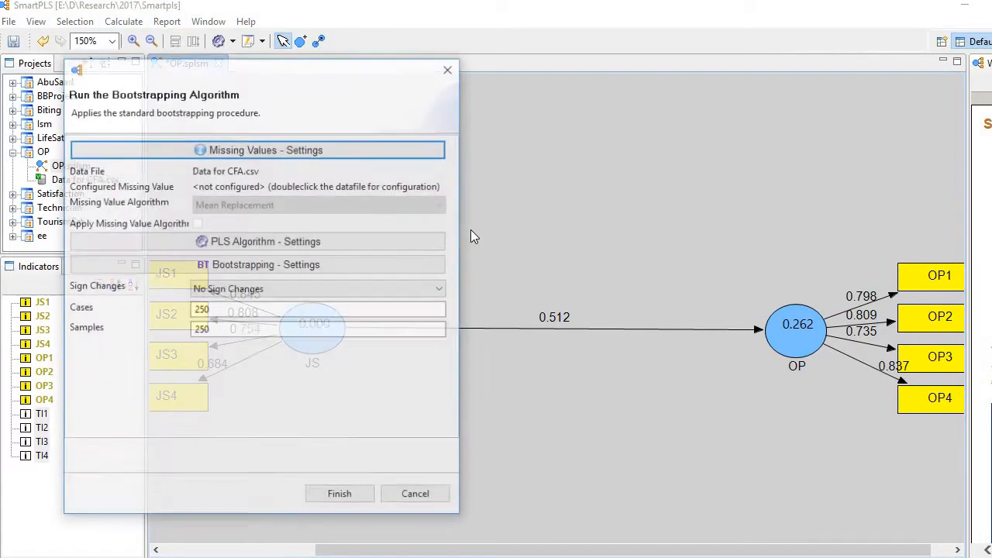
{"action": "left_click", "coordinate": [365, 498]}
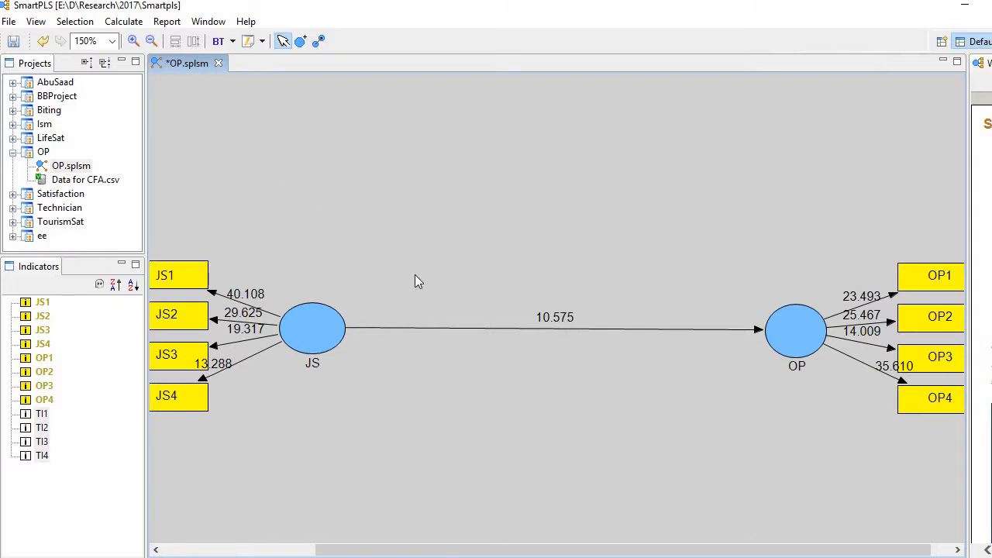
Undo the deletion of the TI construct and run the PLS Algorithm on the full mediation model with the existing settings.
{"action": "key", "text": "ctrl+z"}
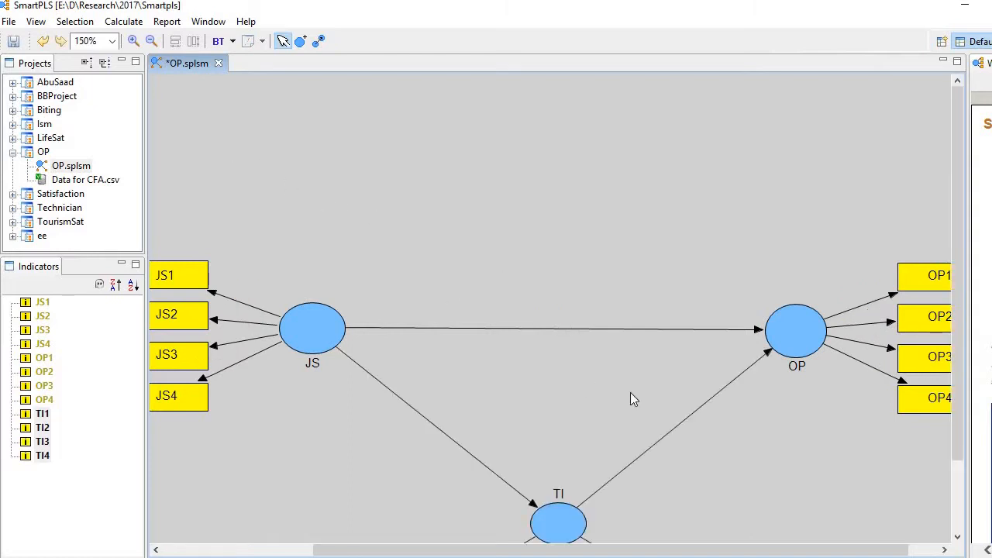
{"action": "left_click", "coordinate": [959, 537]}
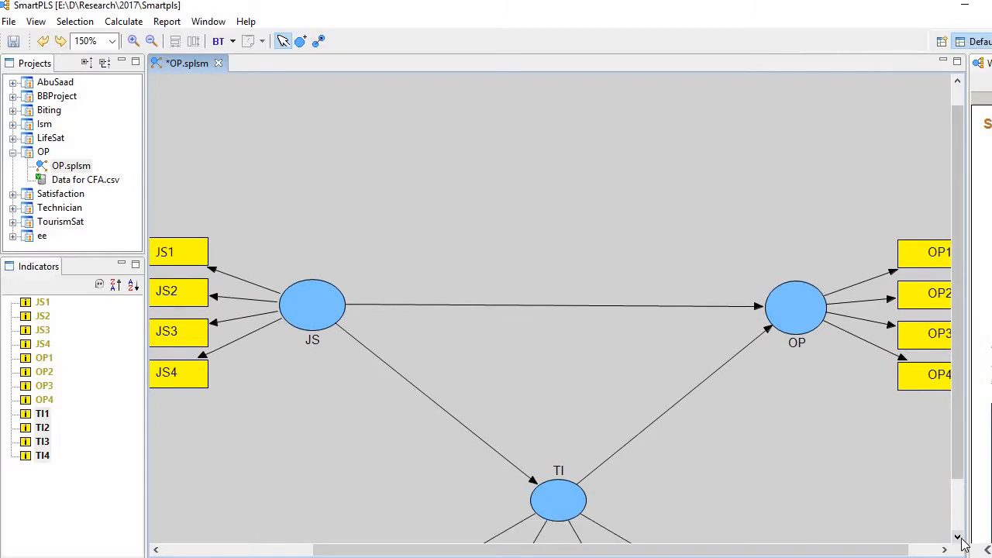
{"action": "left_click", "coordinate": [959, 537]}
{"action": "left_click", "coordinate": [959, 537]}
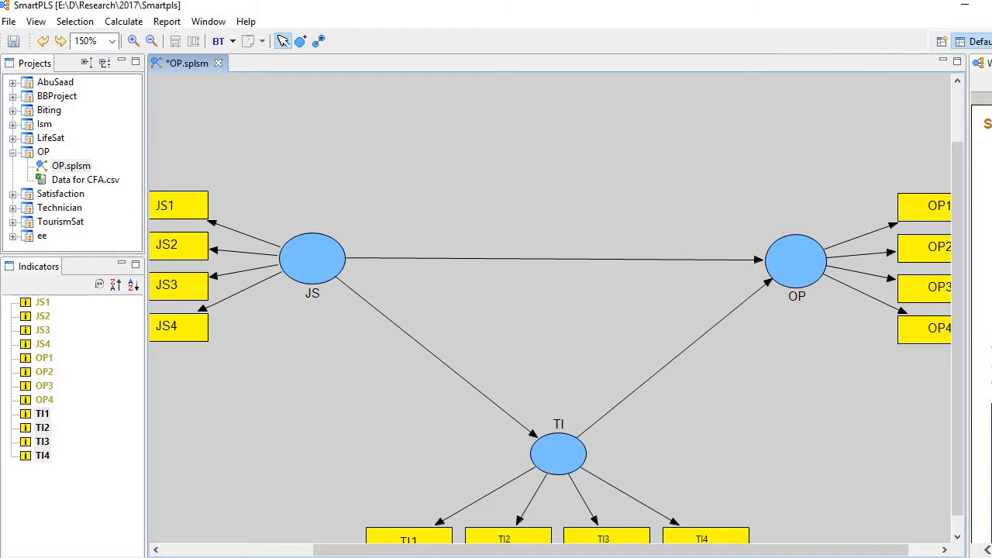
{"action": "left_click", "coordinate": [127, 23]}
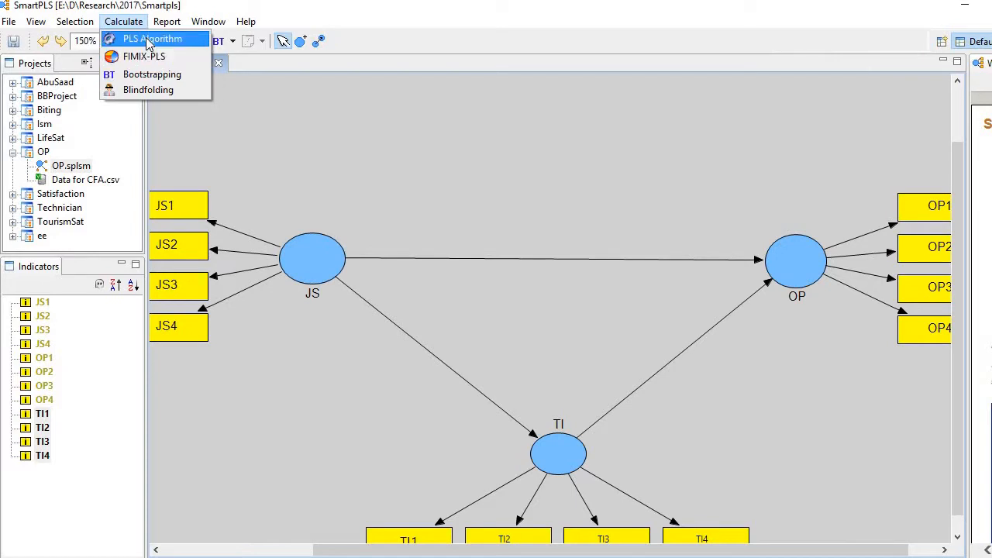
{"action": "left_click", "coordinate": [140, 38]}
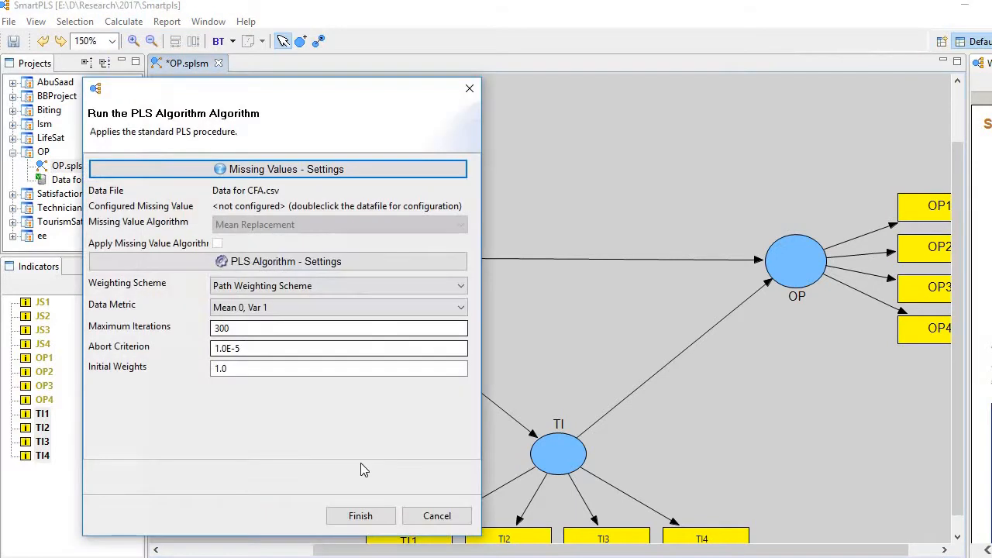
{"action": "left_click", "coordinate": [361, 516]}
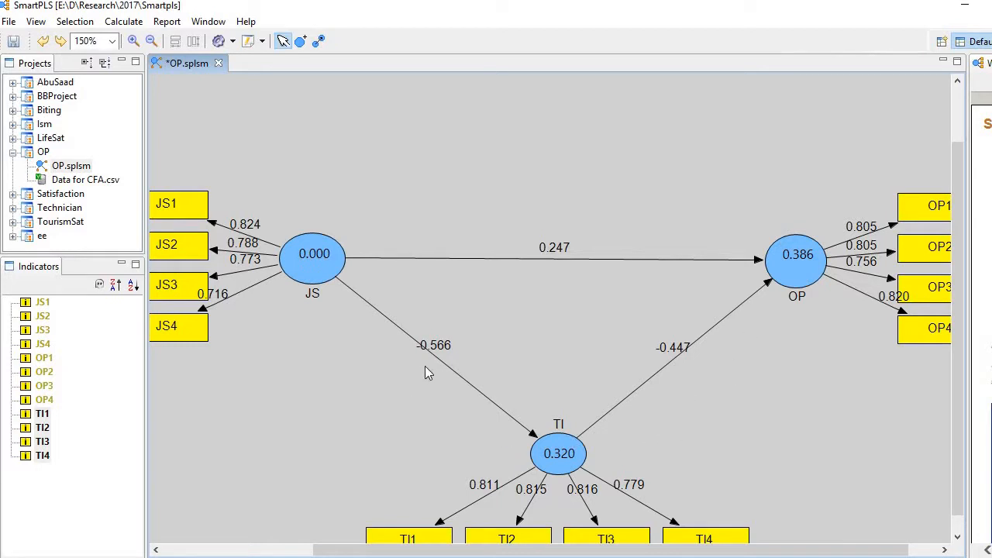
Run Bootstrapping again on the restored mediation model, keeping 250 cases and 250 samples.
{"action": "left_click", "coordinate": [128, 21]}
{"action": "left_click", "coordinate": [149, 80]}
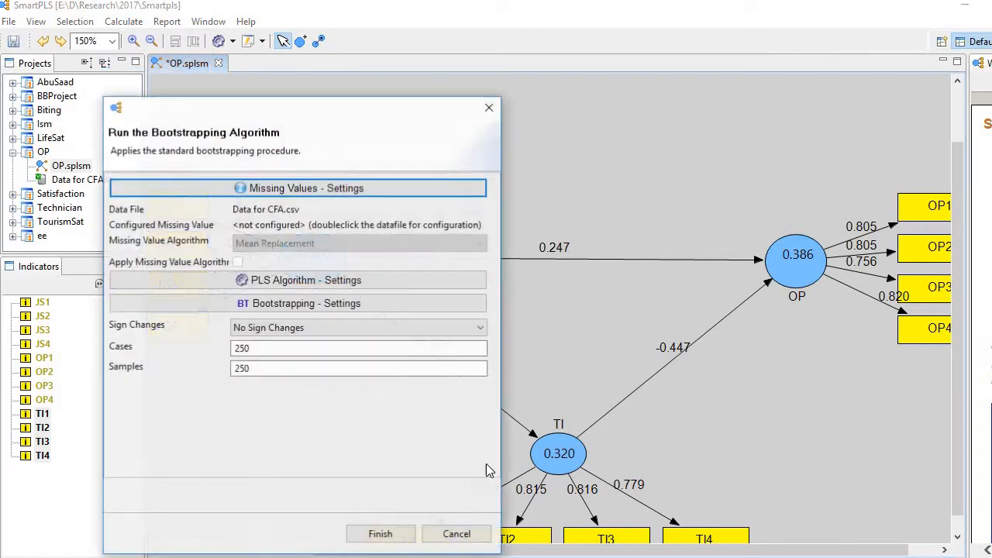
{"action": "left_click", "coordinate": [386, 533]}
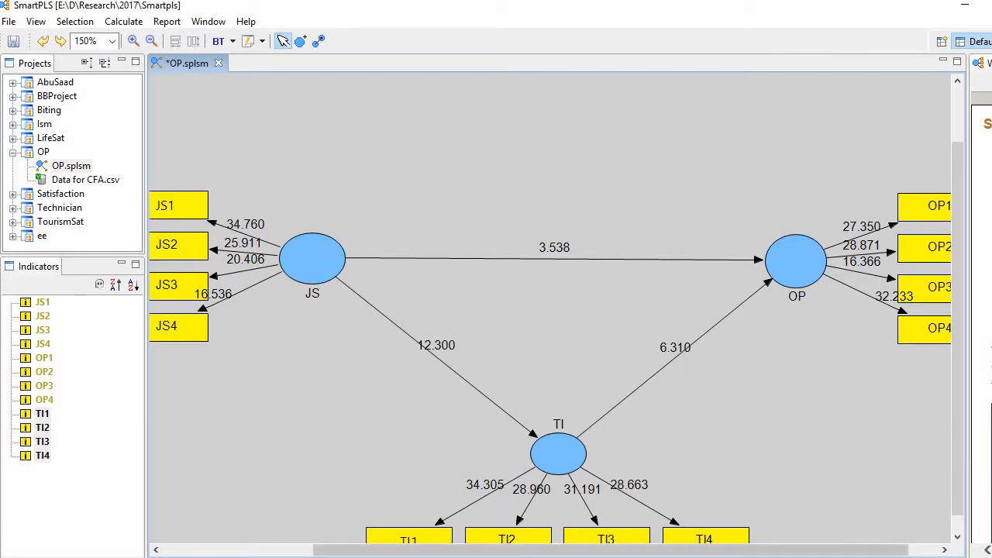
Switch to the browser's quantpsy.org Sobel test page and review its mediation illustration and calculator tables.
{"action": "mouse_move", "coordinate": [193, 503]}
{"action": "left_click", "coordinate": [189, 462]}
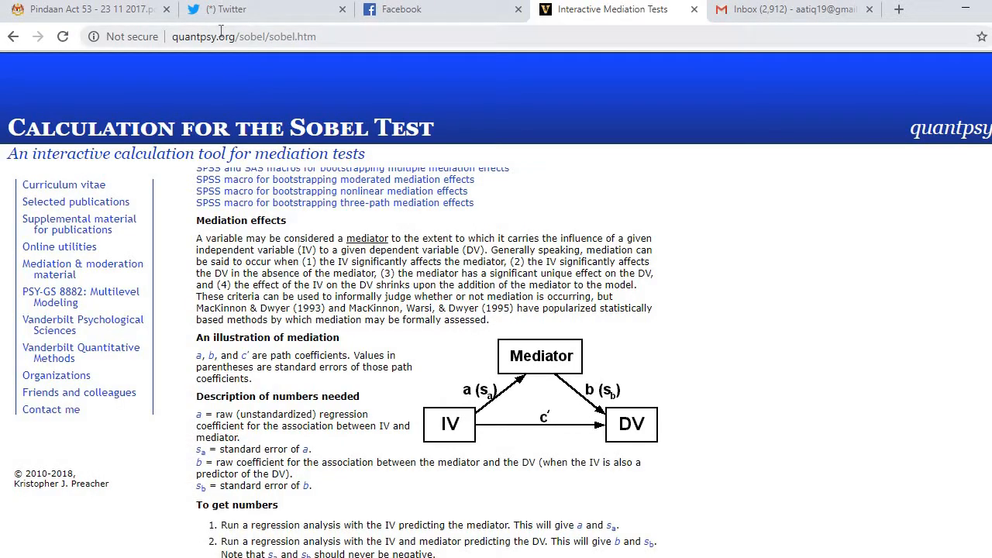
{"action": "left_click", "coordinate": [312, 44]}
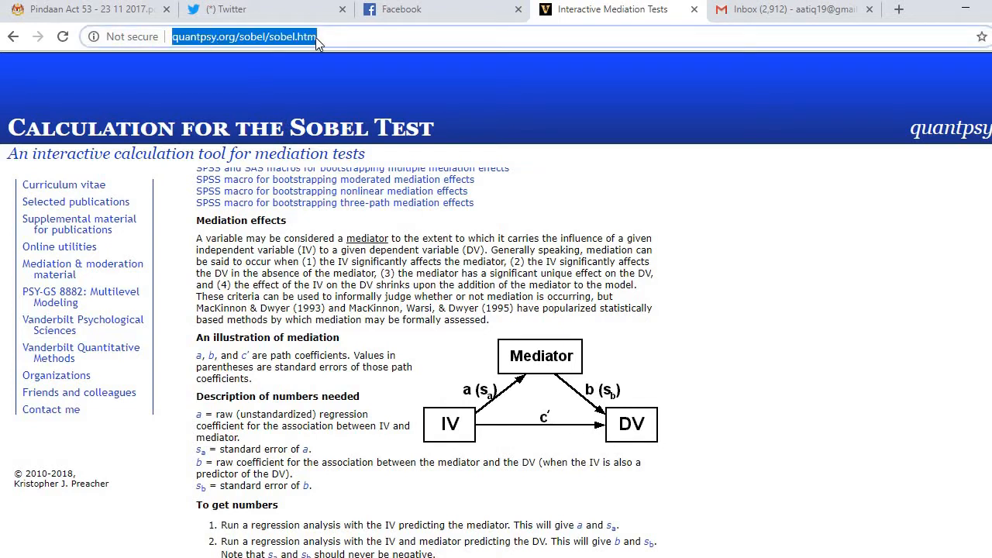
{"action": "left_click", "coordinate": [316, 37]}
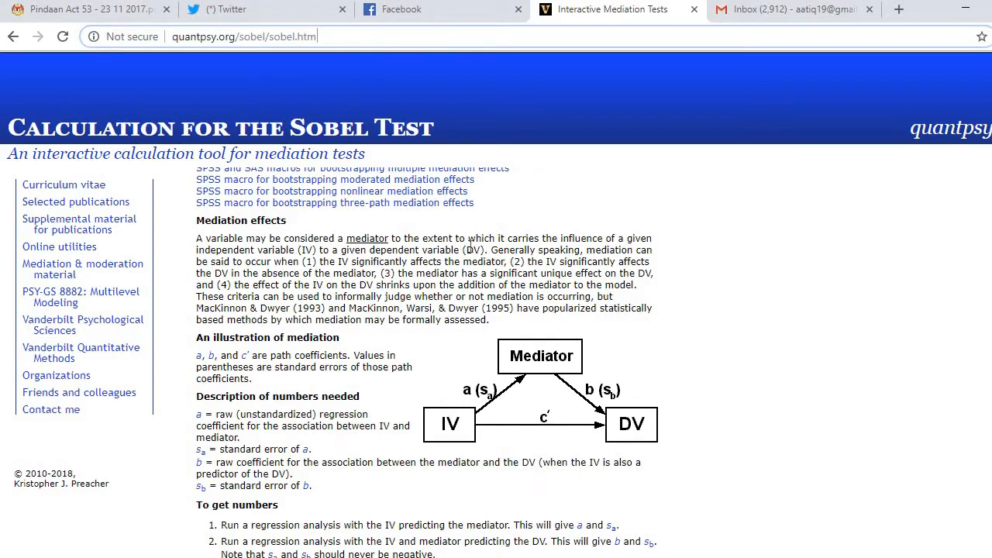
{"action": "scroll", "coordinate": [470, 246], "scroll_direction": "down", "scroll_amount": 5}
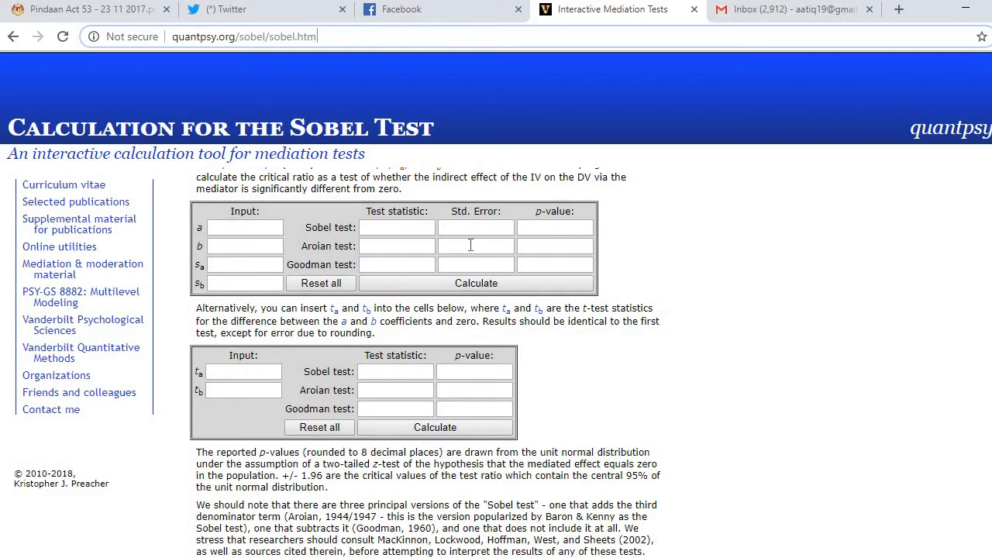
{"action": "scroll", "coordinate": [471, 247], "scroll_direction": "up", "scroll_amount": 5}
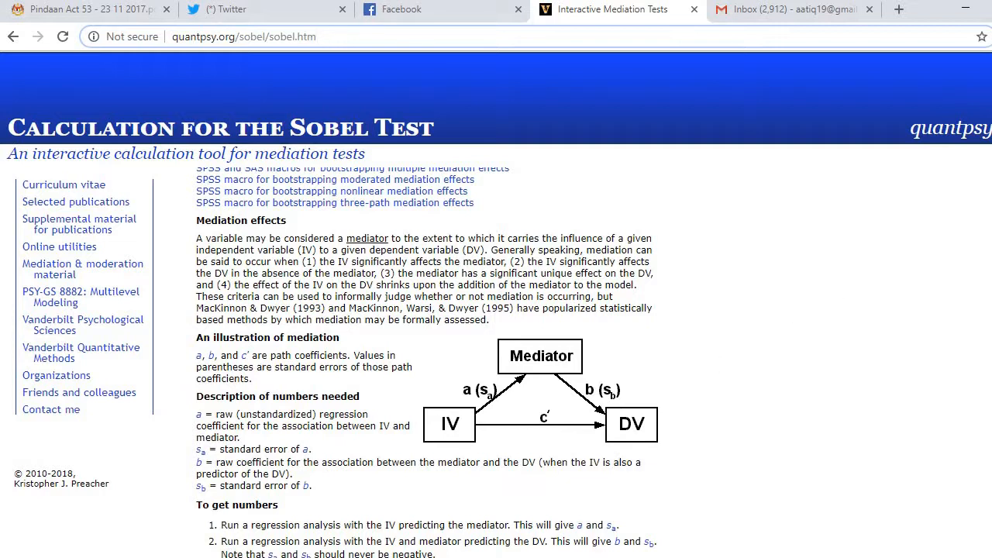
{"action": "scroll", "coordinate": [440, 232], "scroll_direction": "down", "scroll_amount": 2}
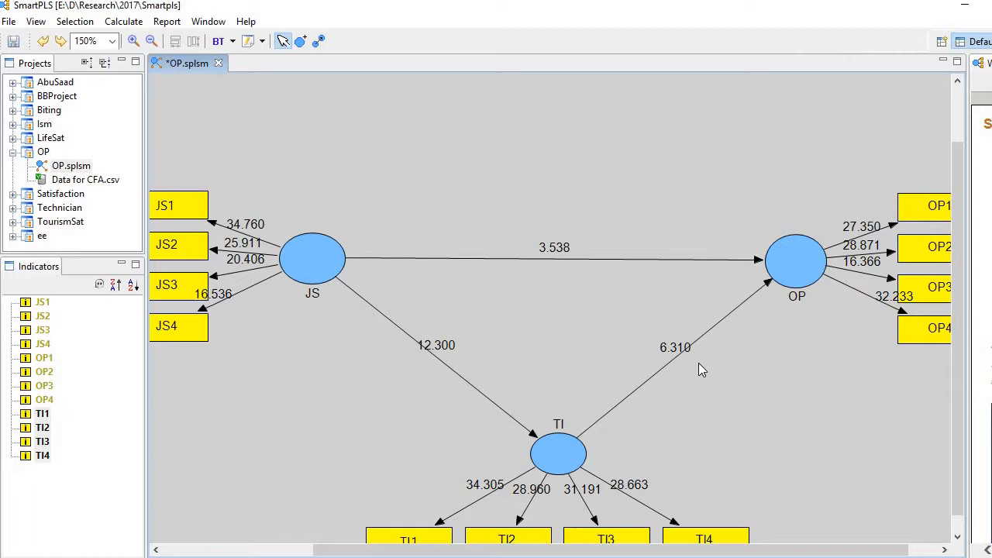
In the browser's Sobel calculator for t-test statistics, enter the JS-to-TI bootstrap t-value from SmartPLS, 12.3, as ta.
{"action": "key", "text": "alt+Tab"}
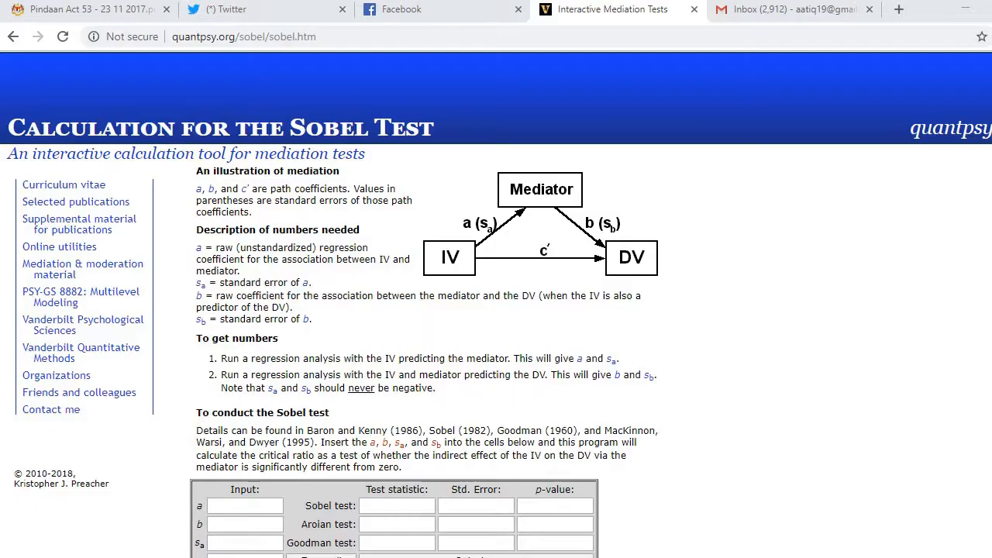
{"action": "scroll", "coordinate": [427, 349], "scroll_direction": "down", "scroll_amount": 6}
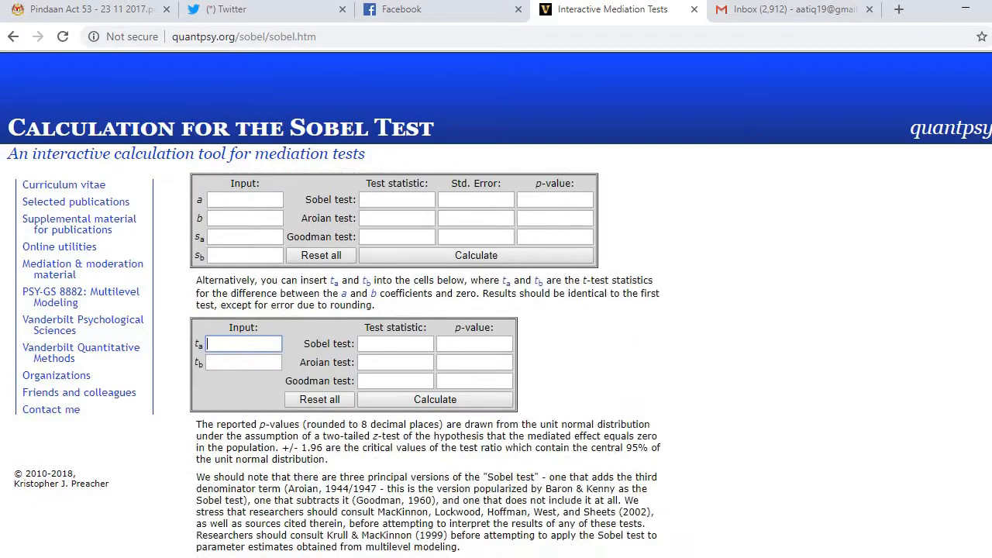
{"action": "left_click", "coordinate": [256, 245]}
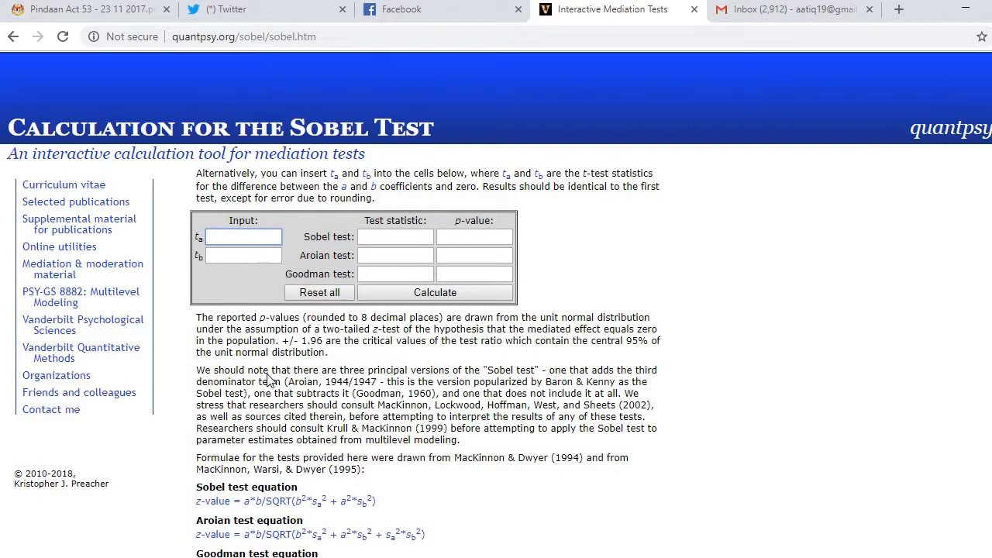
{"action": "key", "text": "alt+Tab"}
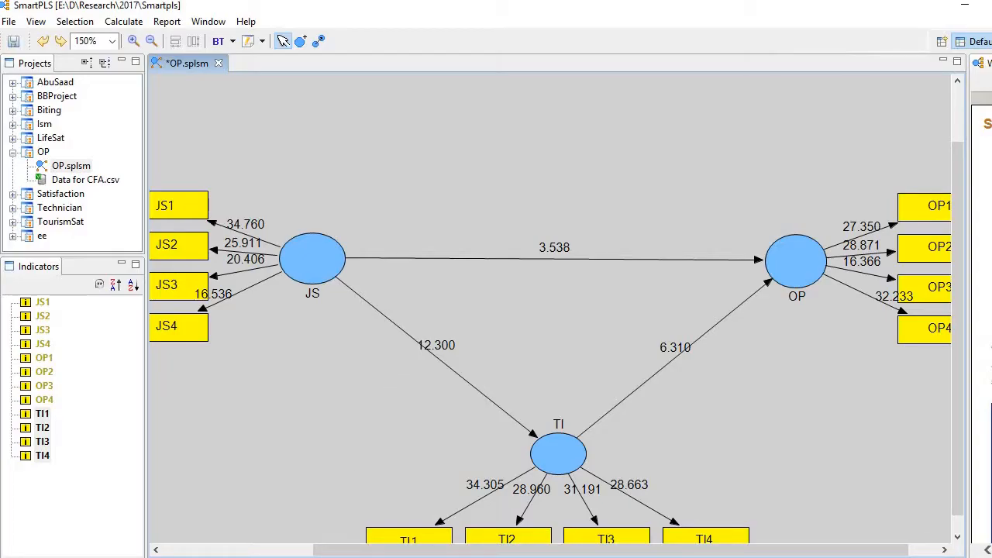
{"action": "key", "text": "alt+Tab"}
{"action": "left_click", "coordinate": [243, 237]}
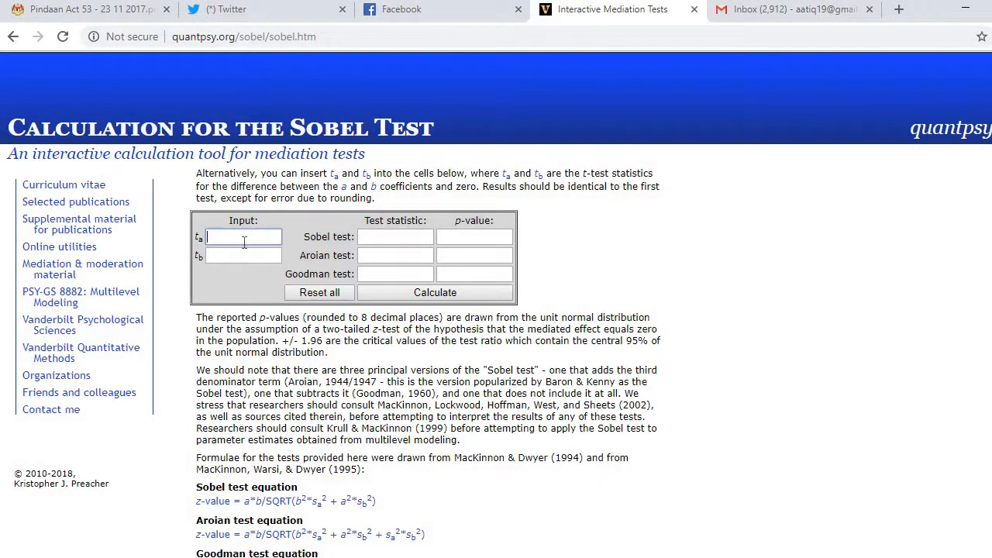
{"action": "type", "text": "12.3"}
Enter the TI-to-OP t-value from SmartPLS, 6.31, as tb, calculate the Sobel test, and return to SmartPLS.
{"action": "key", "text": "alt+Tab"}
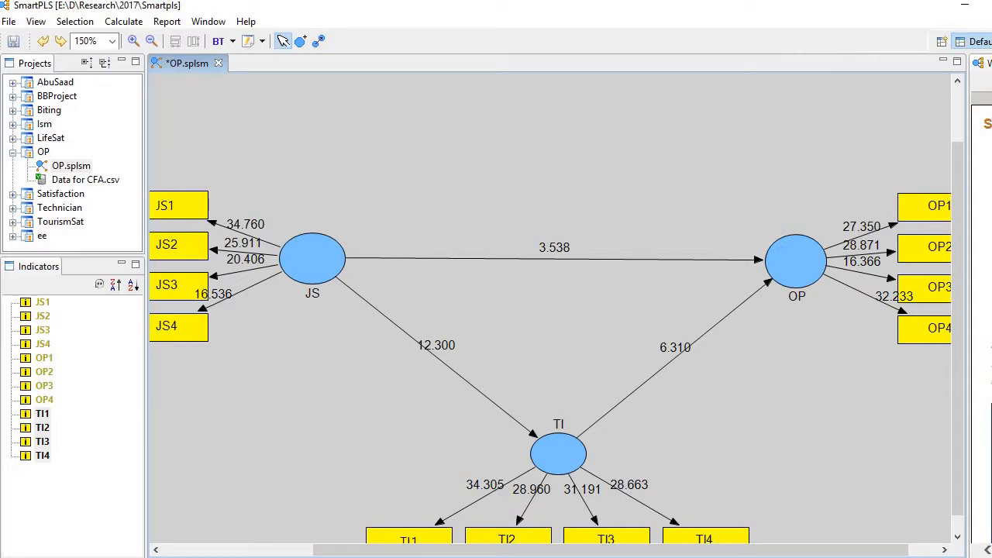
{"action": "key", "text": "alt+Tab"}
{"action": "left_click", "coordinate": [248, 256]}
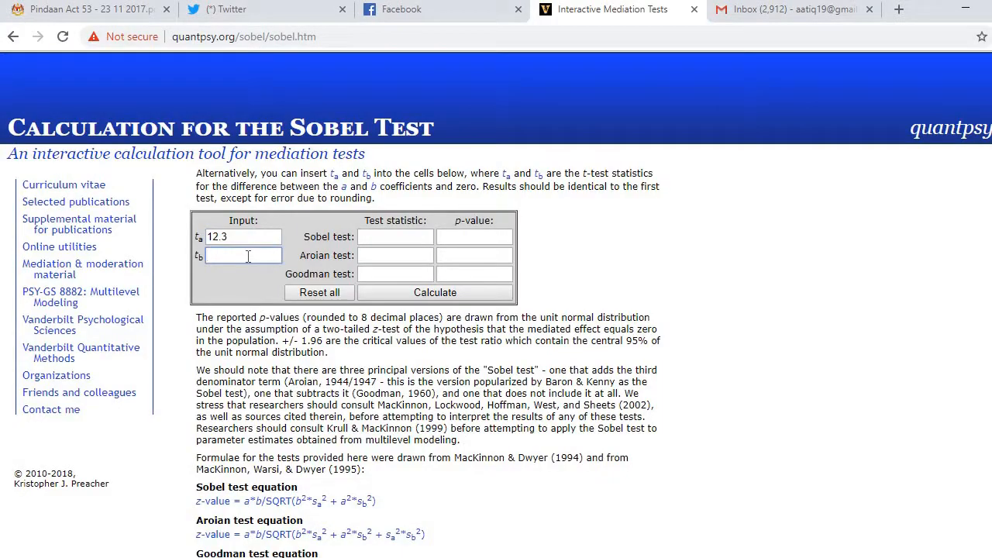
{"action": "type", "text": "6.31"}
{"action": "left_click", "coordinate": [421, 299]}
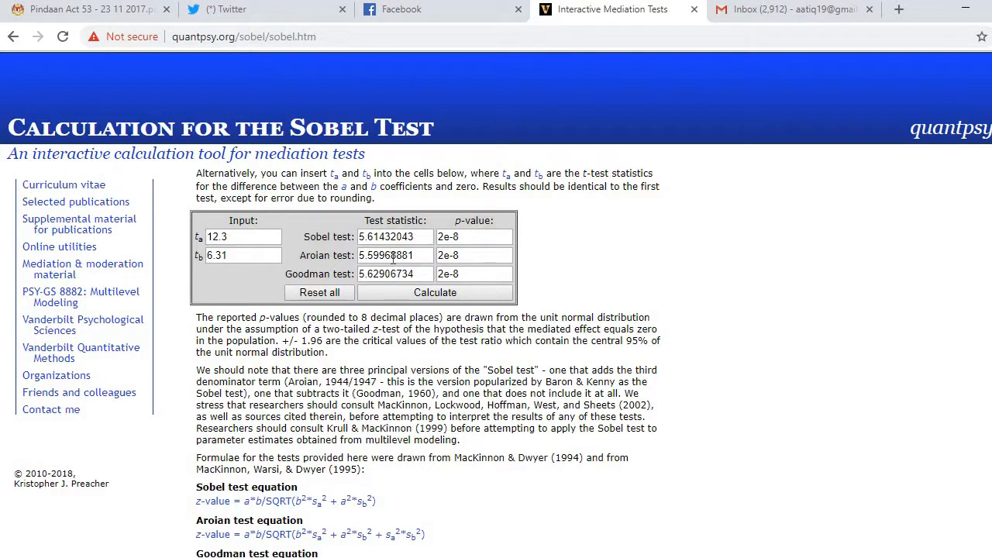
{"action": "key", "text": "alt+Tab"}
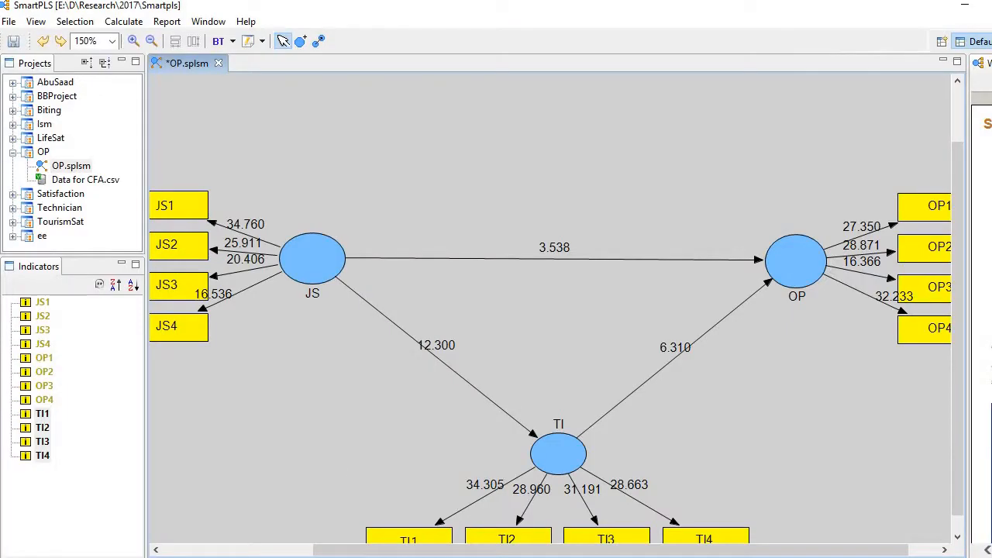